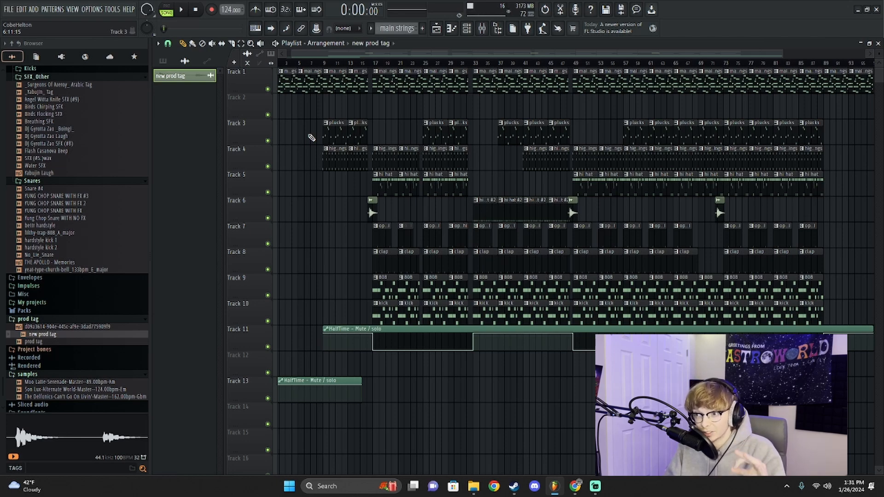
Review the full channel list in the channel rack and compare it with the mixer's tracks.
{"action": "key", "text": "F6"}
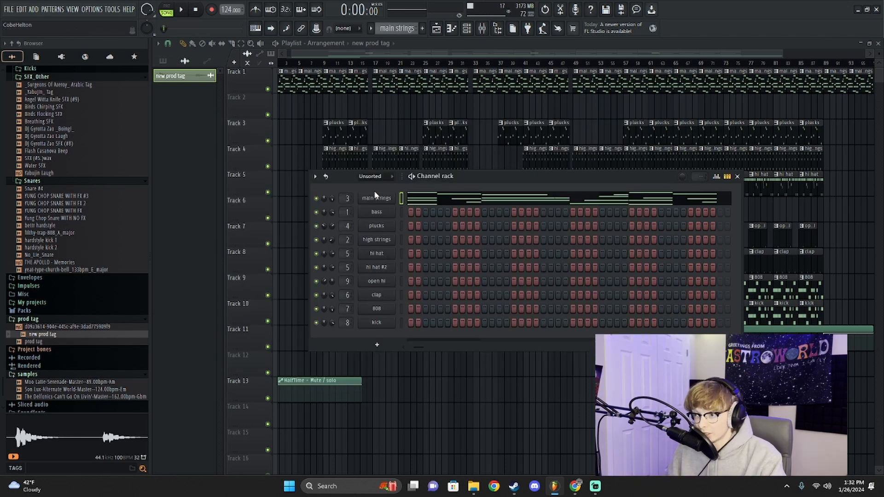
{"action": "scroll", "coordinate": [370, 179], "scroll_direction": "up", "scroll_amount": 3}
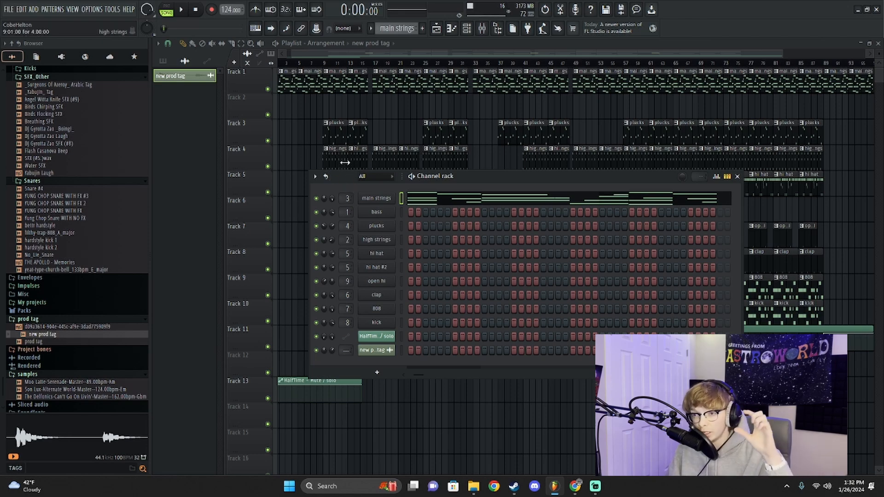
{"action": "key", "text": "F9"}
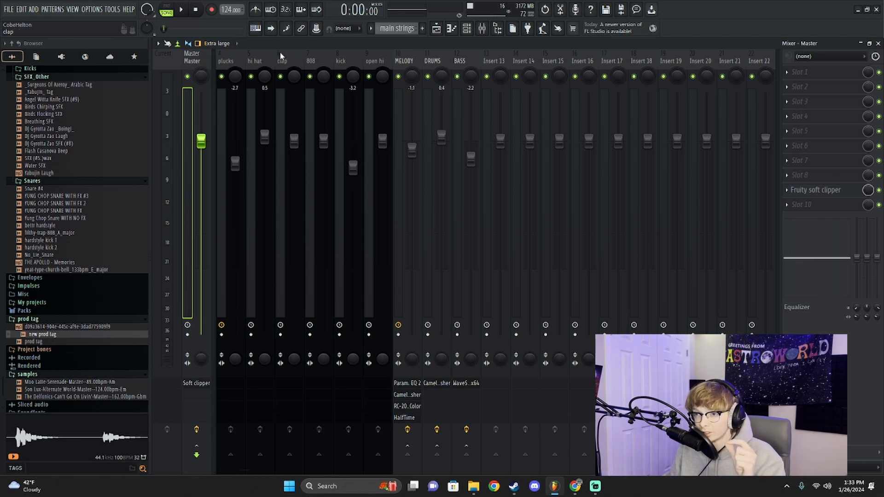
{"action": "scroll", "coordinate": [261, 53], "scroll_direction": "down", "scroll_amount": 3}
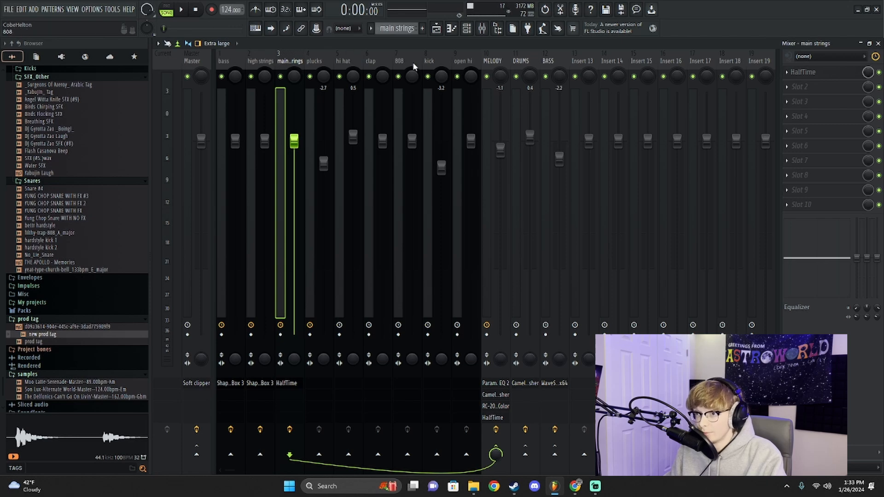
{"action": "key", "text": "F5"}
{"action": "key", "text": "F6"}
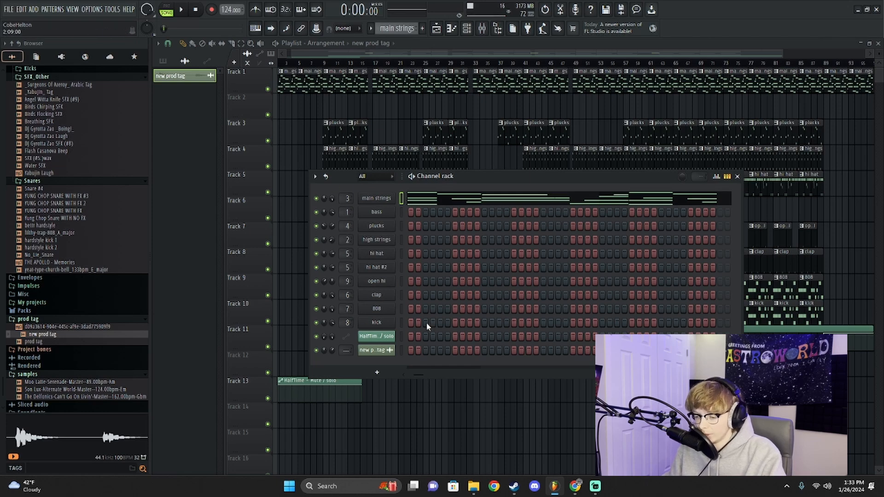
{"action": "key", "text": "F9"}
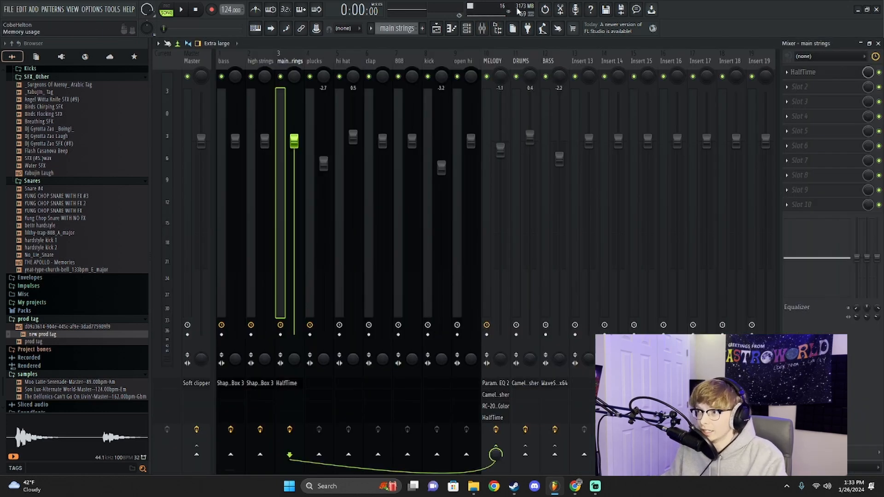
Inspect the MELODY, DRUMS and BASS bus tracks in the mixer and their effects.
{"action": "left_click", "coordinate": [493, 60]}
{"action": "left_click", "coordinate": [521, 60]}
{"action": "left_click", "coordinate": [554, 60]}
{"action": "left_click", "coordinate": [521, 62]}
{"action": "left_click", "coordinate": [493, 61]}
{"action": "left_click", "coordinate": [521, 60]}
{"action": "left_click", "coordinate": [548, 60]}
Check how the 808, kick and bass tracks route through the buses to the Master track.
{"action": "left_click", "coordinate": [399, 61]}
{"action": "left_click", "coordinate": [429, 60]}
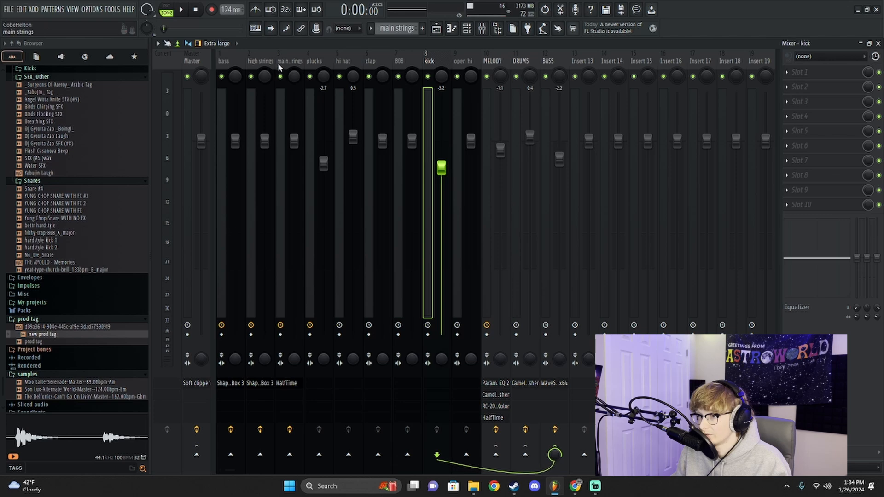
{"action": "left_click", "coordinate": [493, 61]}
{"action": "left_click", "coordinate": [521, 61]}
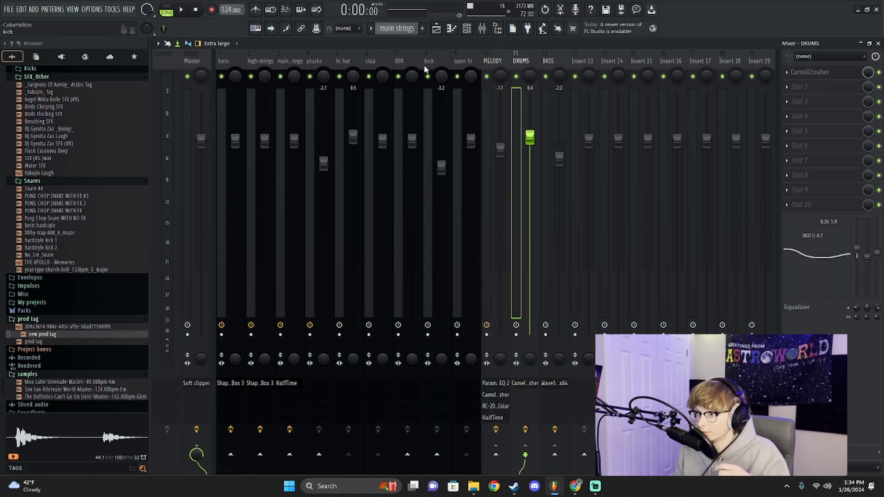
{"action": "left_click", "coordinate": [485, 60]}
{"action": "left_click", "coordinate": [547, 60]}
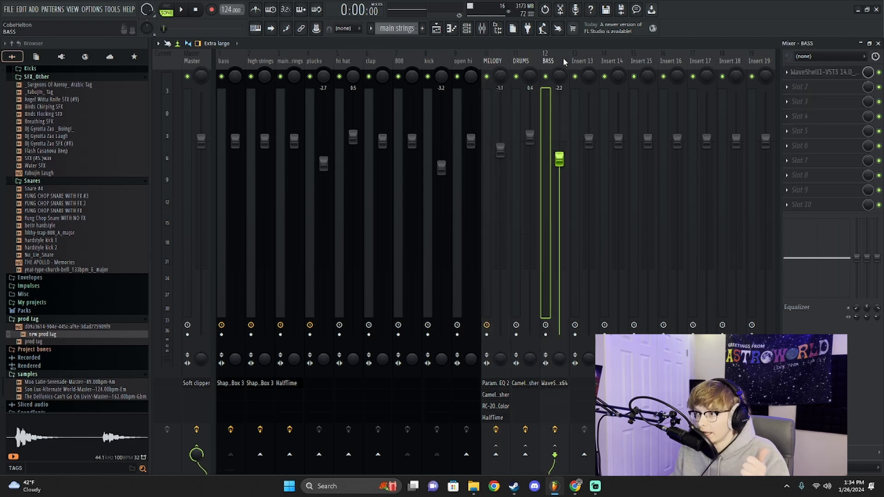
{"action": "left_click", "coordinate": [226, 56]}
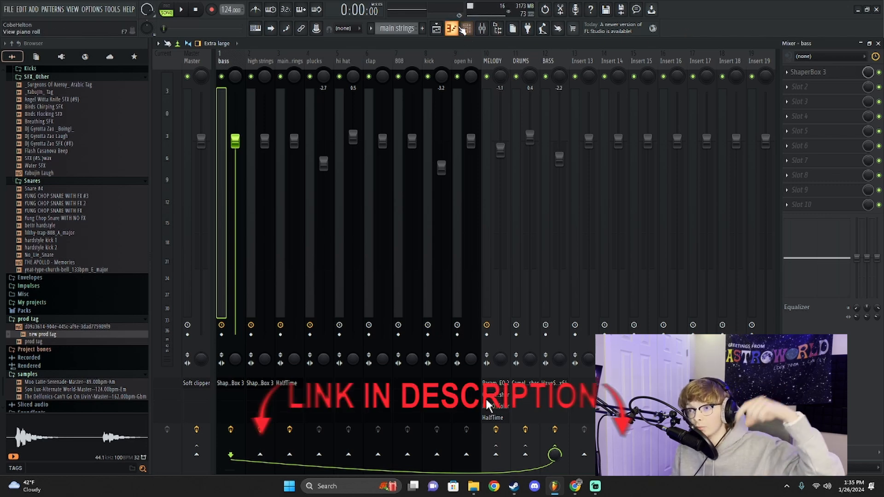
{"action": "left_click", "coordinate": [193, 58]}
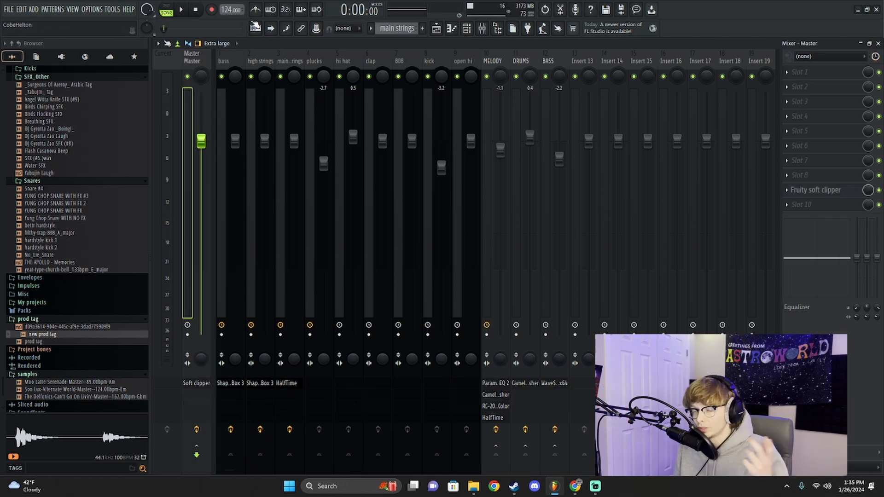
Restore the maximized mixer to a small floating window over the playlist and expand it.
{"action": "double_click", "coordinate": [201, 53]}
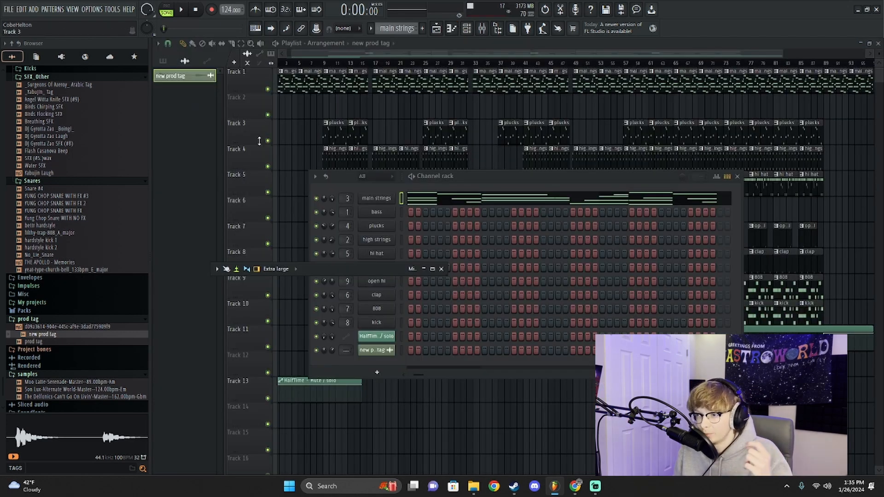
{"action": "left_click", "coordinate": [432, 269]}
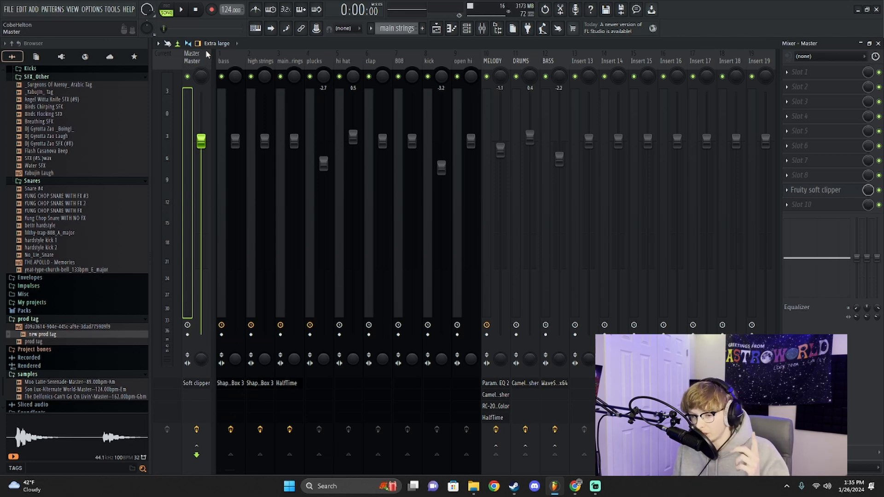
{"action": "double_click", "coordinate": [205, 49]}
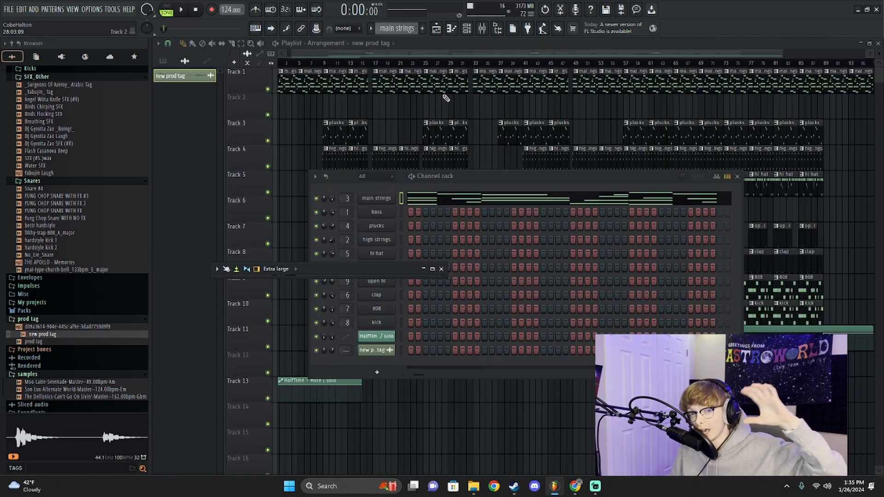
{"action": "left_click", "coordinate": [424, 269]}
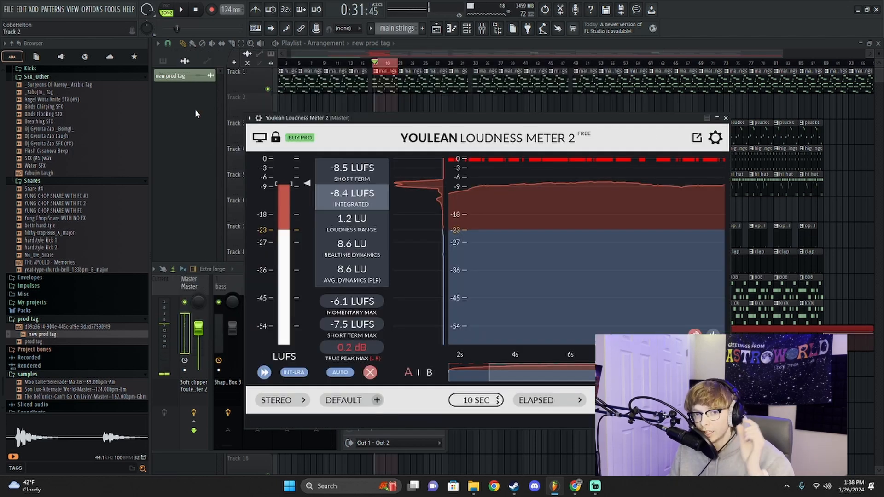
Play the selected playlist section to measure the Master's loudness in Youlean Loudness Meter 2.
{"action": "key", "text": "space"}
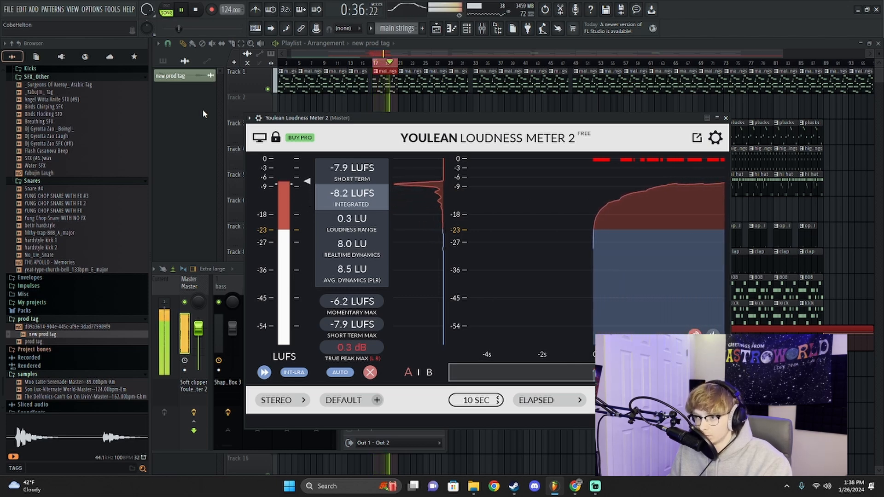
{"action": "key", "text": "space"}
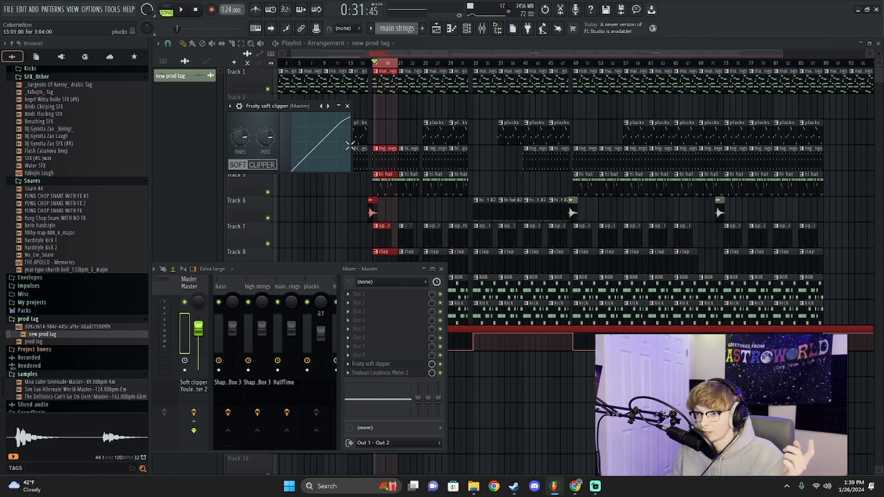
Close and reopen the Fruity soft clipper on the Master track to inspect its settings.
{"action": "left_click", "coordinate": [348, 106]}
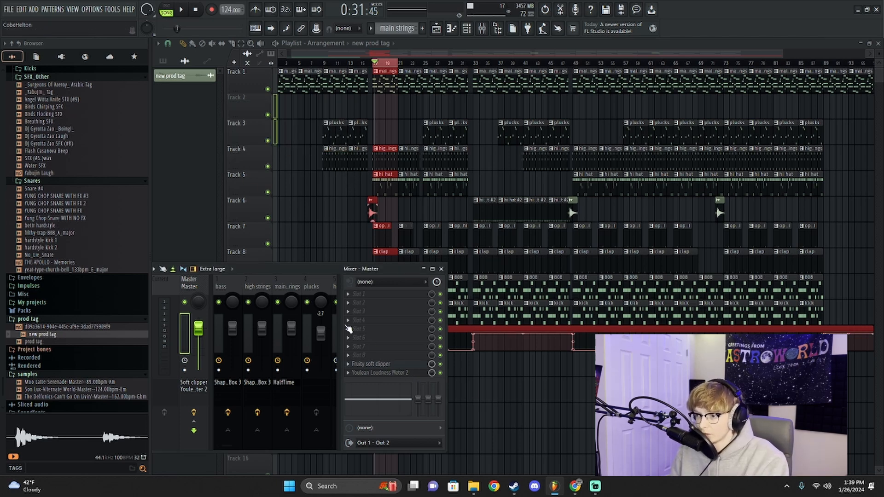
{"action": "left_click", "coordinate": [368, 364]}
{"action": "mouse_move", "coordinate": [274, 118]}
{"action": "left_mouse_down"}
{"action": "mouse_move", "coordinate": [228, 120]}
{"action": "mouse_move", "coordinate": [285, 124]}
{"action": "left_mouse_up"}
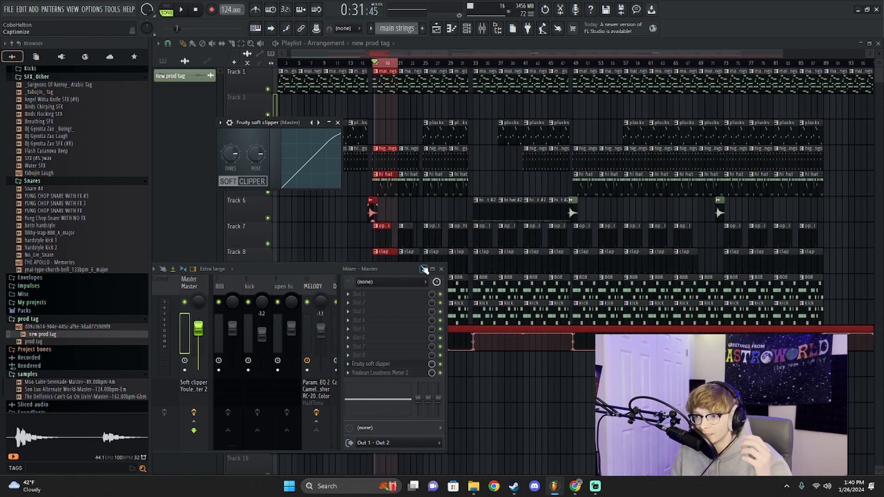
{"action": "double_click", "coordinate": [247, 266]}
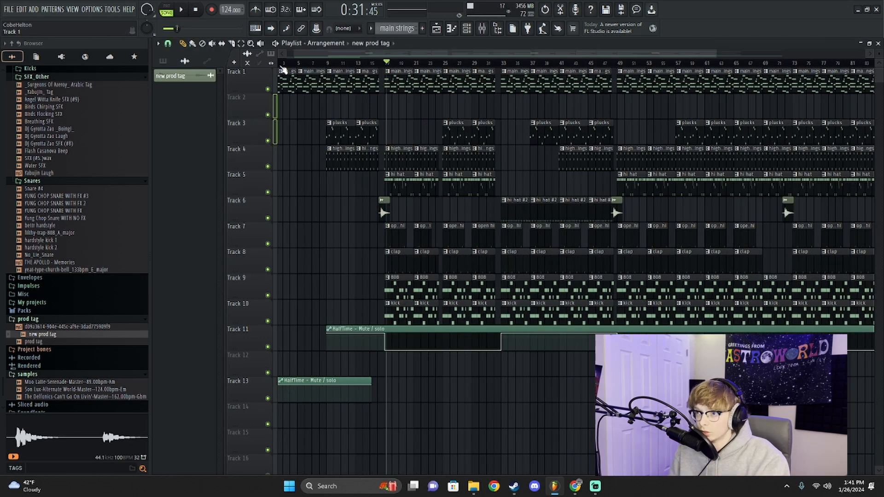
Examine the song arrangement by moving the playback position through the intro and drop in the playlist.
{"action": "left_click_drag", "start_coordinate": [317, 64], "coordinate": [349, 159]}
{"action": "scroll", "coordinate": [346, 233], "scroll_direction": "down", "scroll_amount": 2}
{"action": "scroll", "coordinate": [341, 227], "scroll_direction": "up", "scroll_amount": 1}
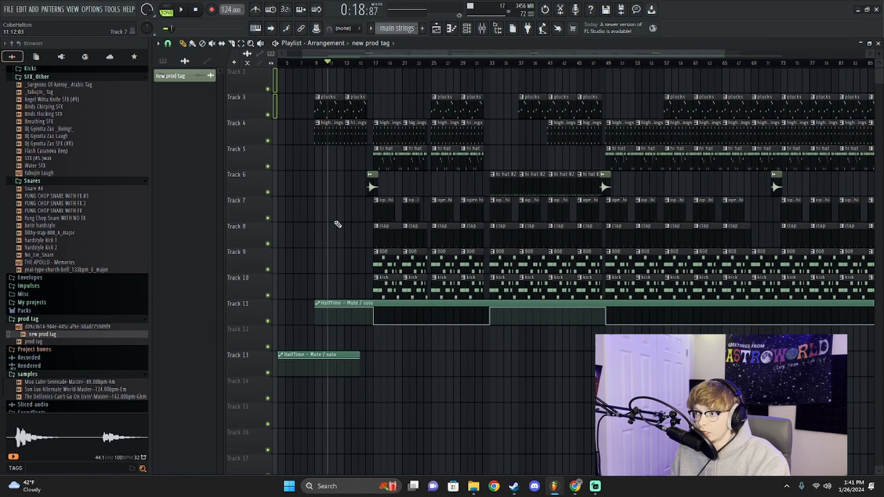
{"action": "scroll", "coordinate": [336, 223], "scroll_direction": "up", "scroll_amount": 1}
{"action": "left_click", "coordinate": [389, 64]}
{"action": "left_click_drag", "start_coordinate": [388, 65], "coordinate": [344, 111]}
{"action": "scroll", "coordinate": [304, 224], "scroll_direction": "down", "scroll_amount": 2}
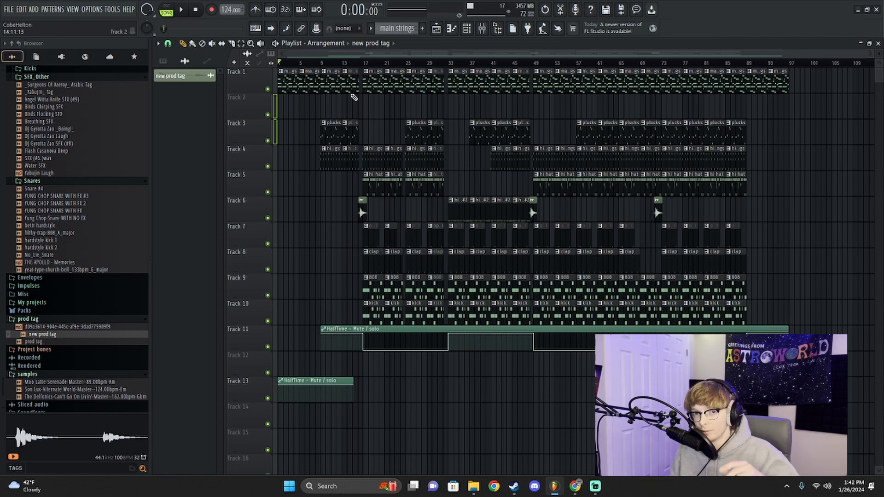
Switch to Chrome, view the Canva YouTube Thumbnail and Instagram Post designs, and open Pinterest in a new tab.
{"action": "left_click", "coordinate": [575, 487]}
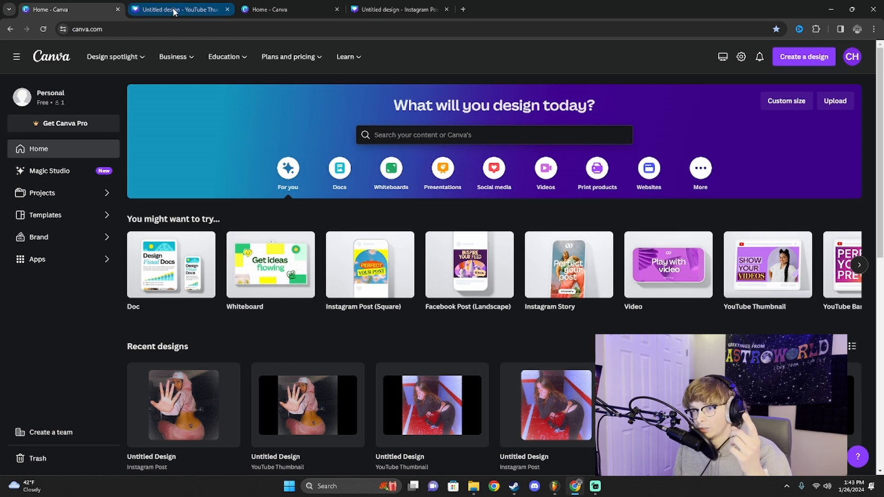
{"action": "left_click", "coordinate": [174, 9]}
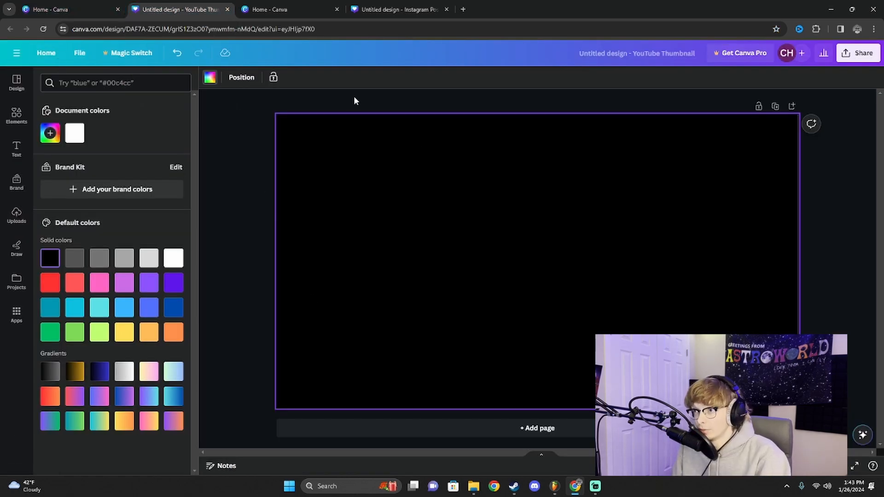
{"action": "left_click", "coordinate": [407, 5]}
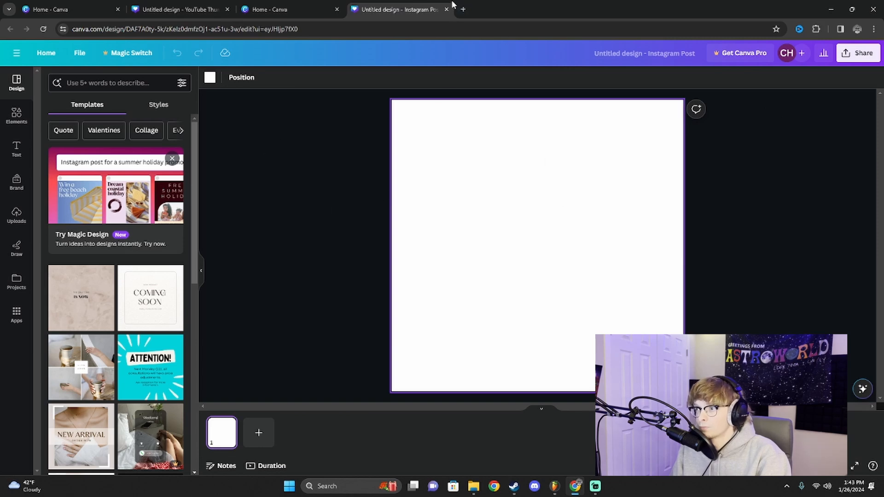
{"action": "left_click", "coordinate": [464, 9]}
{"action": "left_click", "coordinate": [190, 47]}
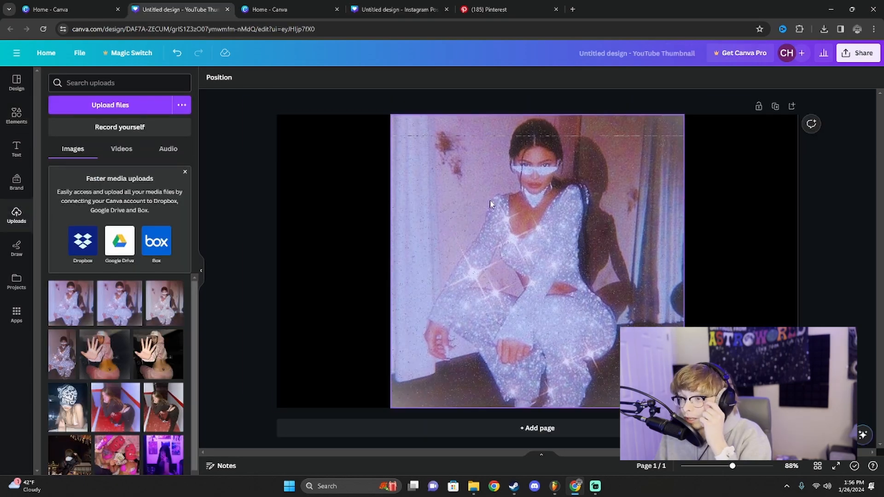
Centre the square photo on the black background of the Canva YouTube Thumbnail design.
{"action": "mouse_move", "coordinate": [525, 226]}
{"action": "left_mouse_down"}
{"action": "mouse_move", "coordinate": [501, 224]}
{"action": "mouse_move", "coordinate": [516, 245]}
{"action": "mouse_move", "coordinate": [528, 220]}
{"action": "left_mouse_up"}
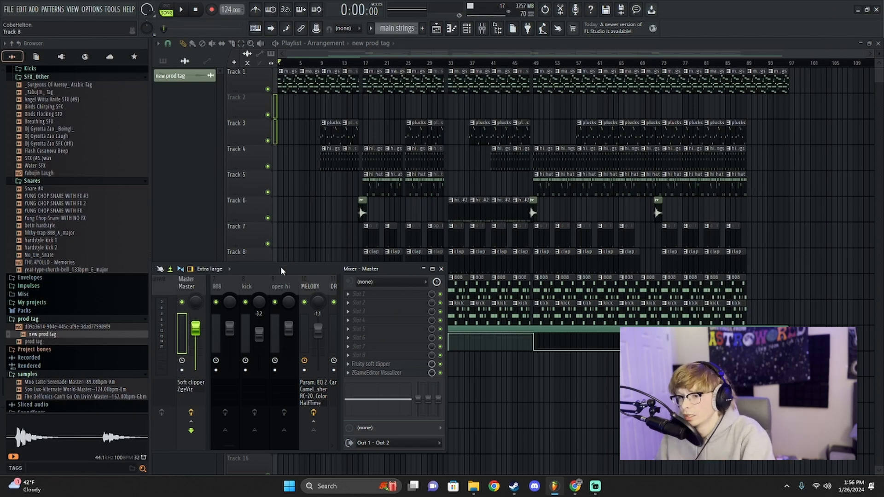
Switch to FL Studio, reposition the mixer and load ZGameEditor Visualizer in an effect slot on the Master track.
{"action": "left_click_drag", "start_coordinate": [288, 267], "coordinate": [412, 199]}
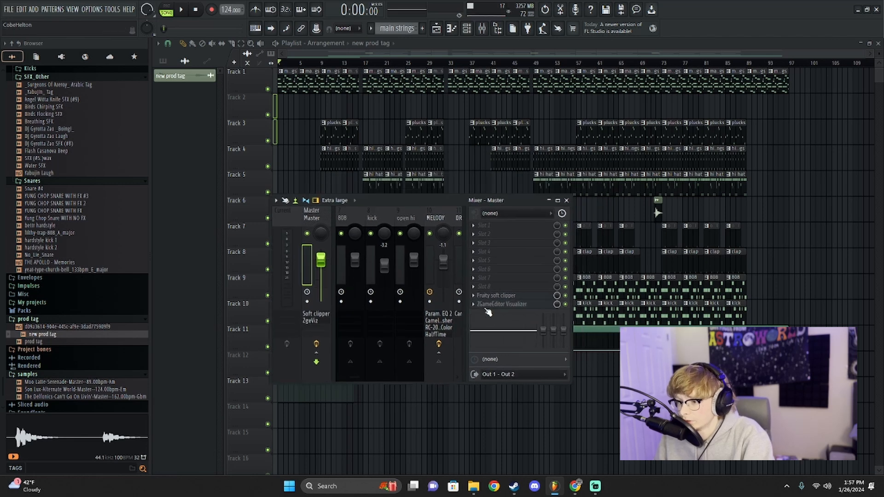
{"action": "left_click", "coordinate": [473, 305]}
{"action": "left_click", "coordinate": [410, 196]}
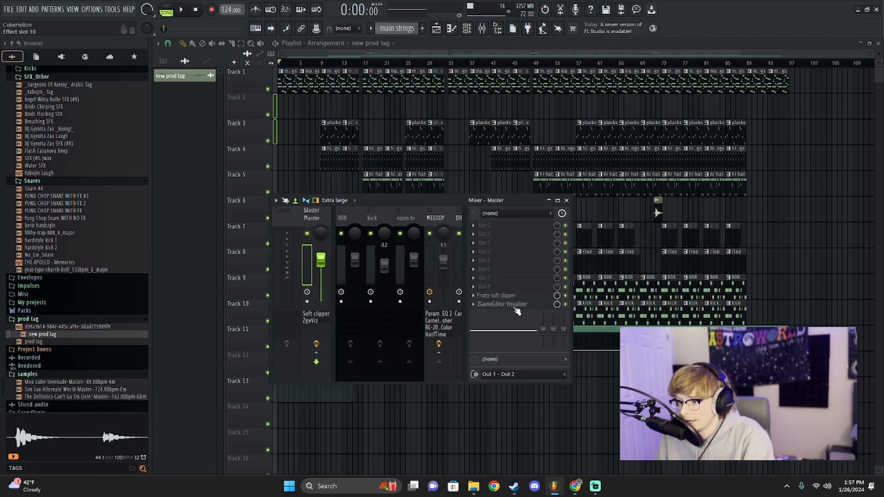
{"action": "right_click", "coordinate": [487, 308]}
{"action": "mouse_move", "coordinate": [553, 269]}
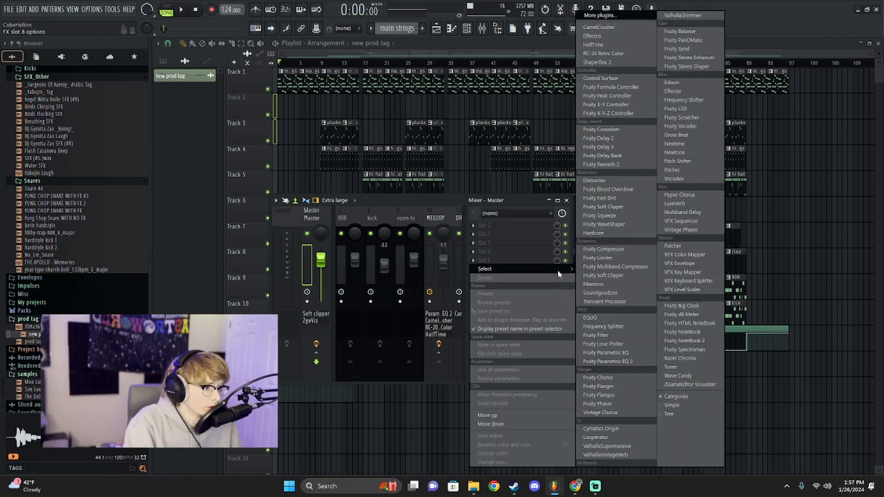
{"action": "left_click", "coordinate": [682, 384]}
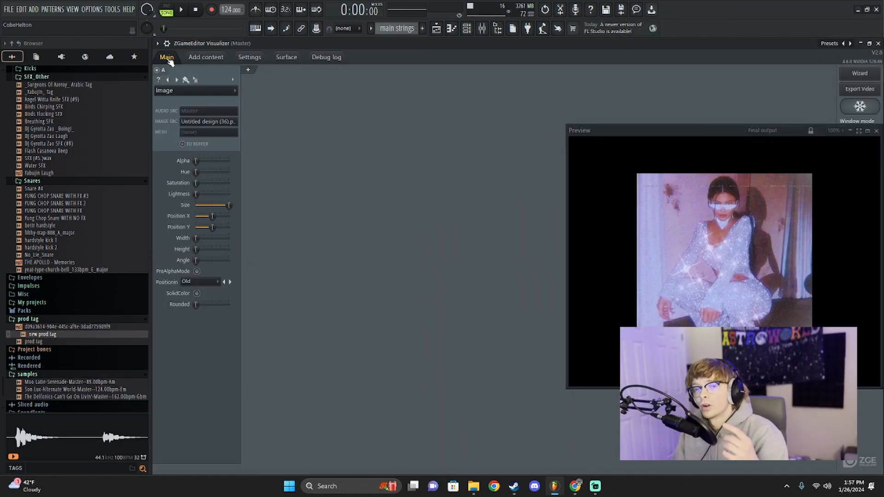
View the visualizer's added images and the file chooser for adding pictures.
{"action": "left_click", "coordinate": [196, 58]}
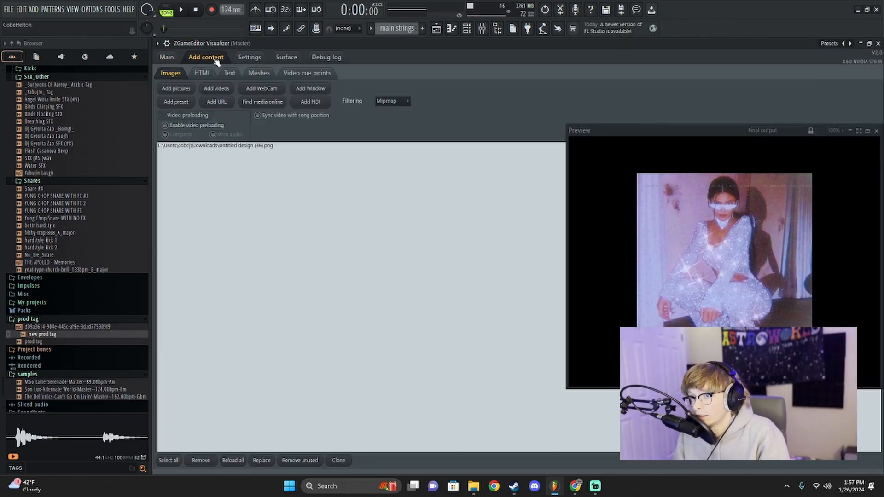
{"action": "left_click", "coordinate": [177, 88]}
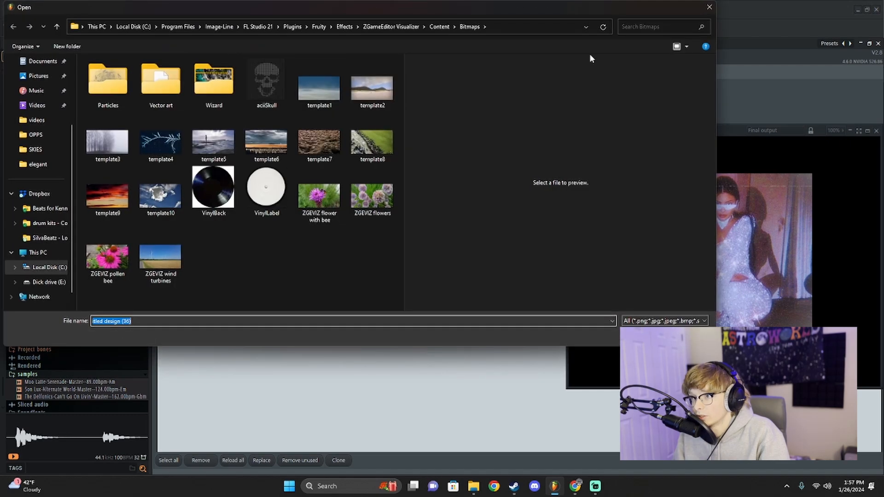
{"action": "left_click", "coordinate": [710, 8]}
Check the visualizer's first layer: the Image effect among the available effects and Untitled design (36).png as its image source.
{"action": "left_click", "coordinate": [167, 57]}
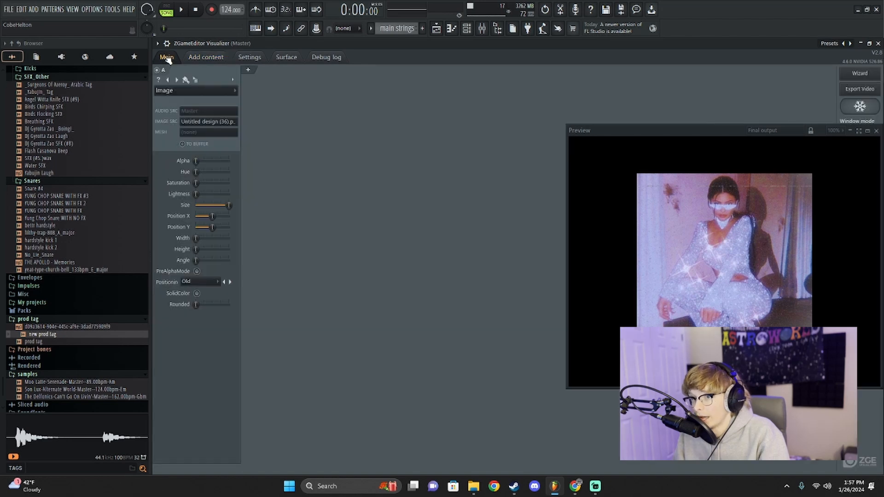
{"action": "left_click", "coordinate": [183, 90]}
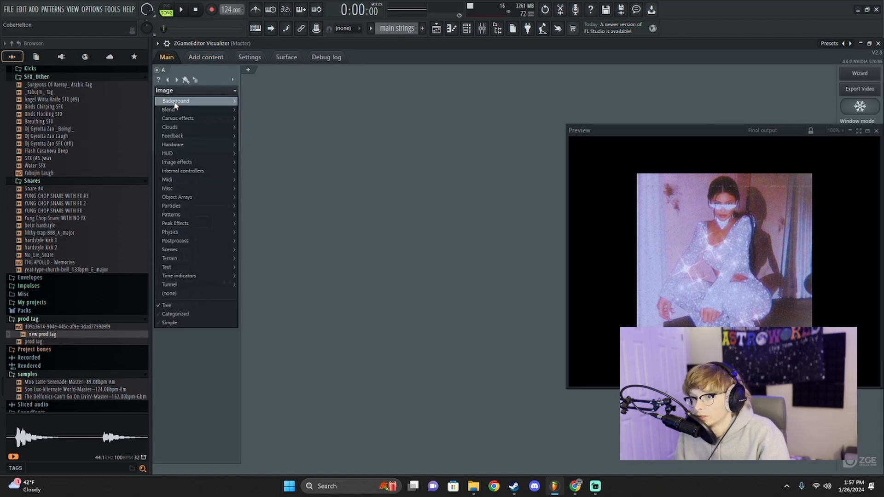
{"action": "mouse_move", "coordinate": [180, 140]}
{"action": "mouse_move", "coordinate": [217, 162]}
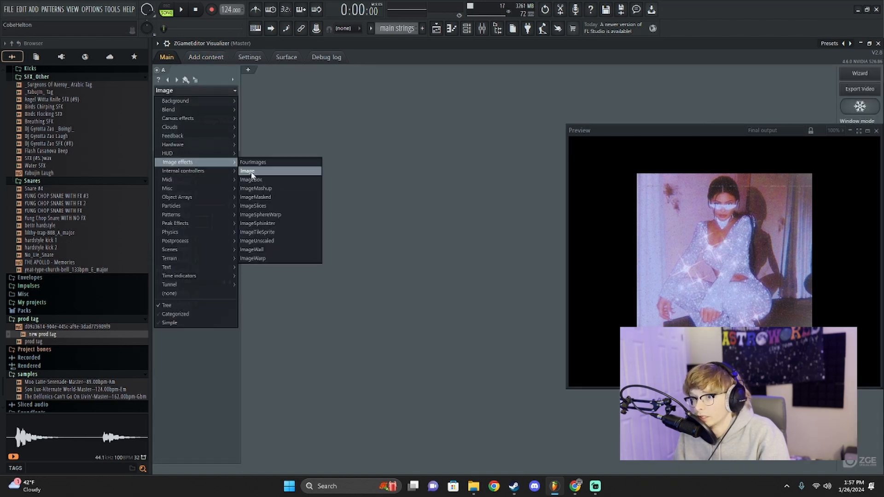
{"action": "right_click", "coordinate": [359, 104]}
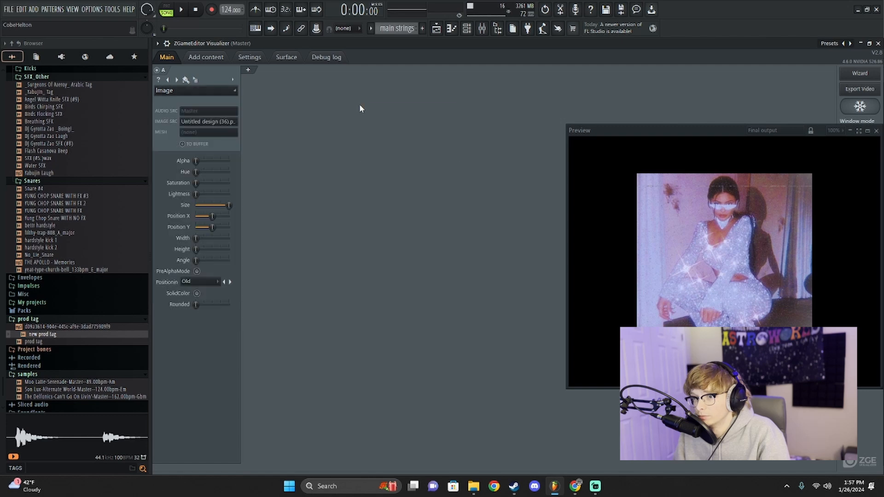
{"action": "left_click", "coordinate": [167, 118]}
{"action": "left_click", "coordinate": [203, 121]}
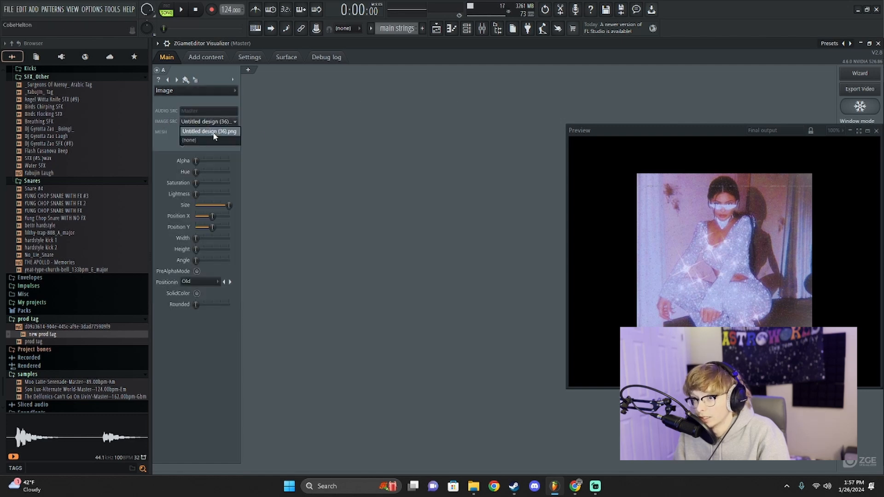
{"action": "left_click", "coordinate": [396, 150]}
Export the visualizer as AUDEMARS.mp4 with the YouTube HD preset, rendering the full song, and minimise the visualizer and mixer.
{"action": "left_click", "coordinate": [860, 90]}
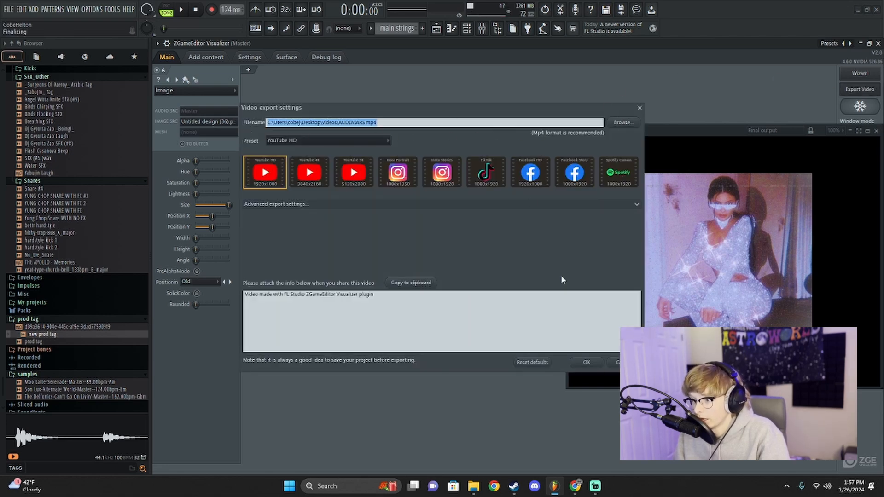
{"action": "key", "text": "Return"}
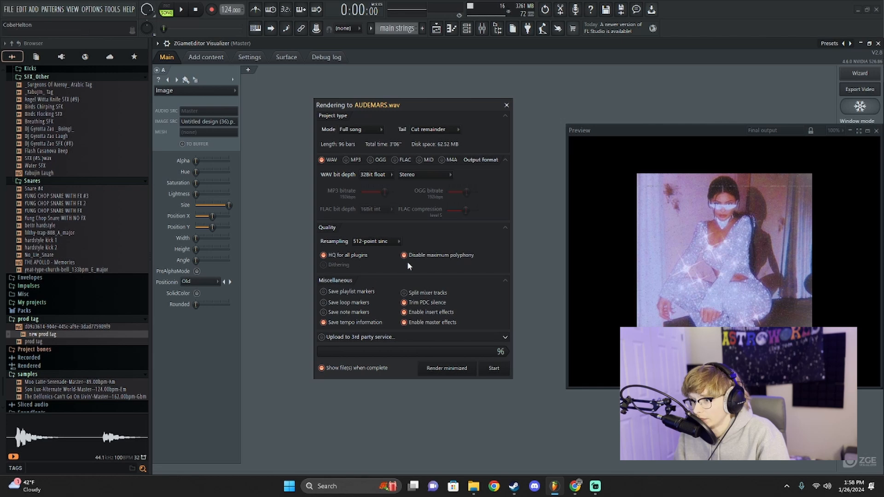
{"action": "left_click", "coordinate": [494, 368]}
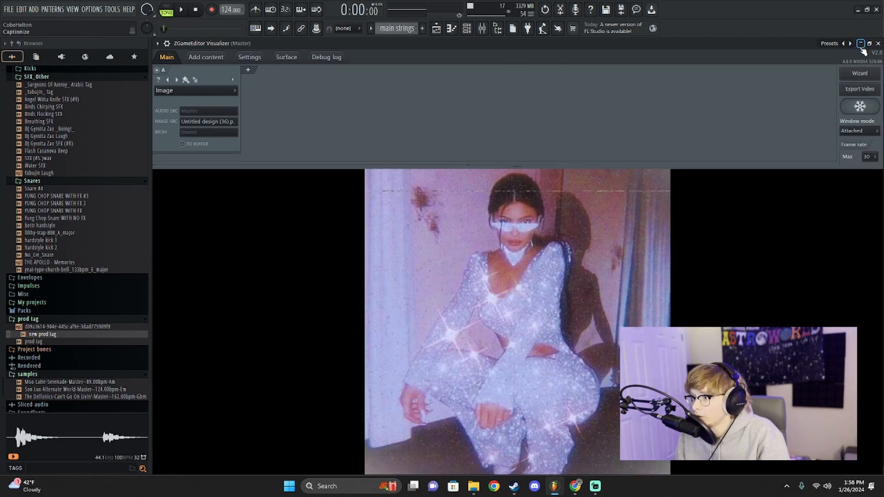
{"action": "left_click", "coordinate": [861, 44]}
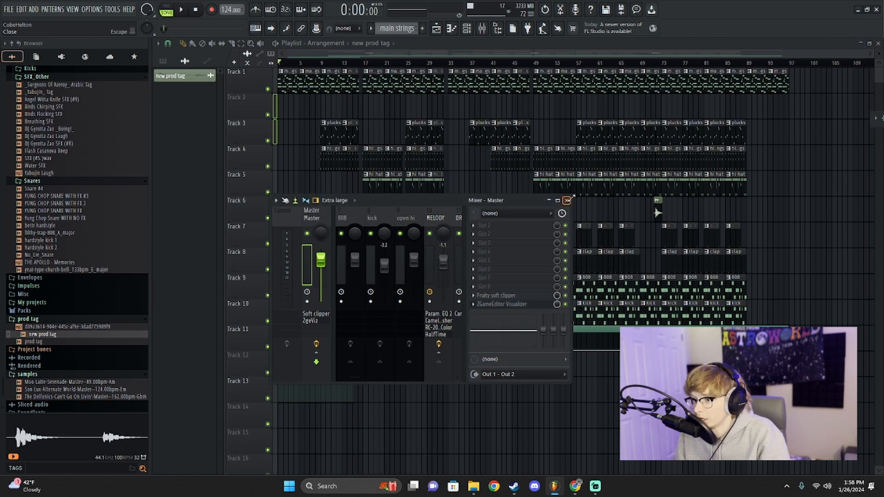
{"action": "left_click", "coordinate": [550, 201]}
Export the song as an MP3 file named AUDEMARS MASTER in the happy idk project folder.
{"action": "left_click", "coordinate": [8, 10]}
{"action": "mouse_move", "coordinate": [66, 106]}
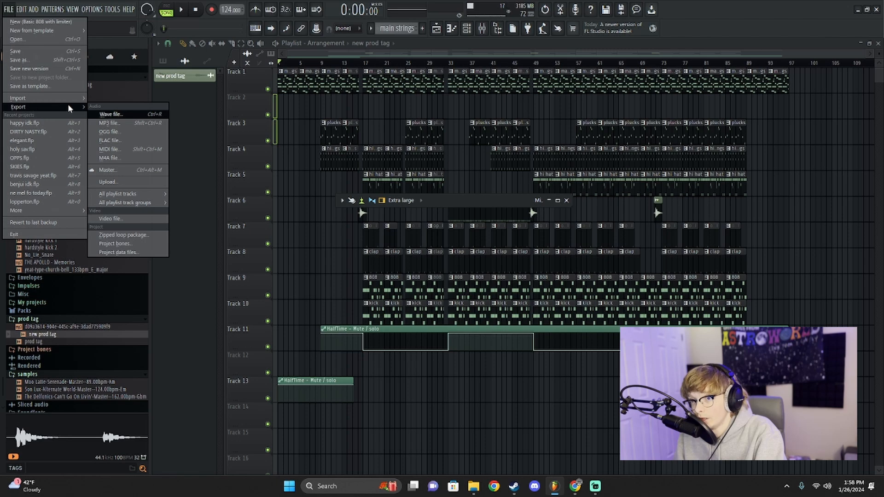
{"action": "left_click", "coordinate": [110, 123]}
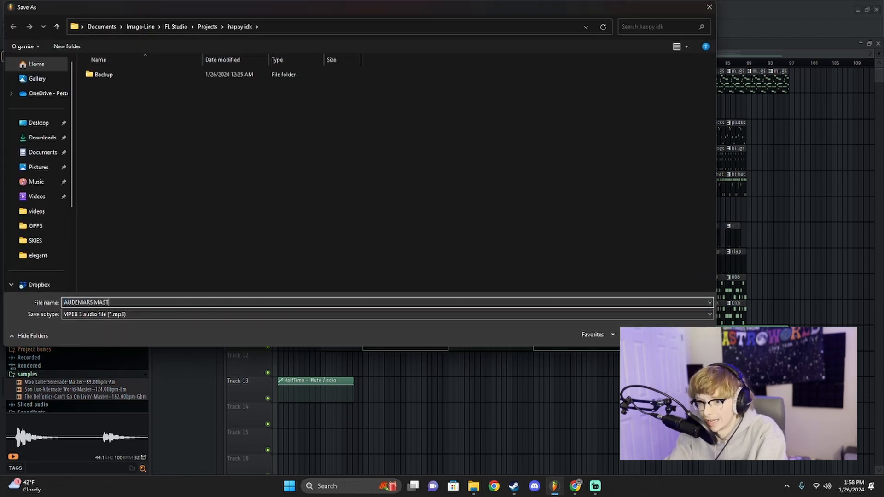
{"action": "type", "text": "AUDEMARS MASTER"}
{"action": "key", "text": "Return"}
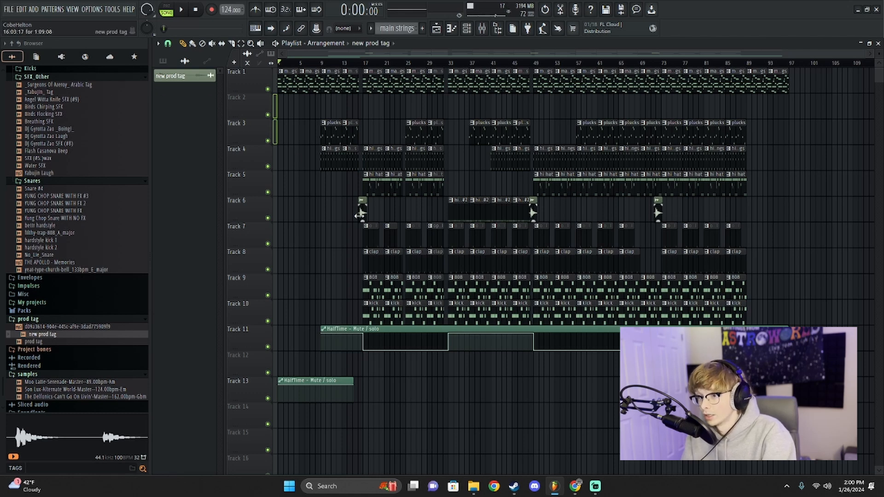
Delete the three producer tag clips from Track 6 of the playlist and close the mixer.
{"action": "right_click", "coordinate": [363, 209]}
{"action": "right_click", "coordinate": [533, 210]}
{"action": "right_click", "coordinate": [658, 208]}
{"action": "key", "text": "F9"}
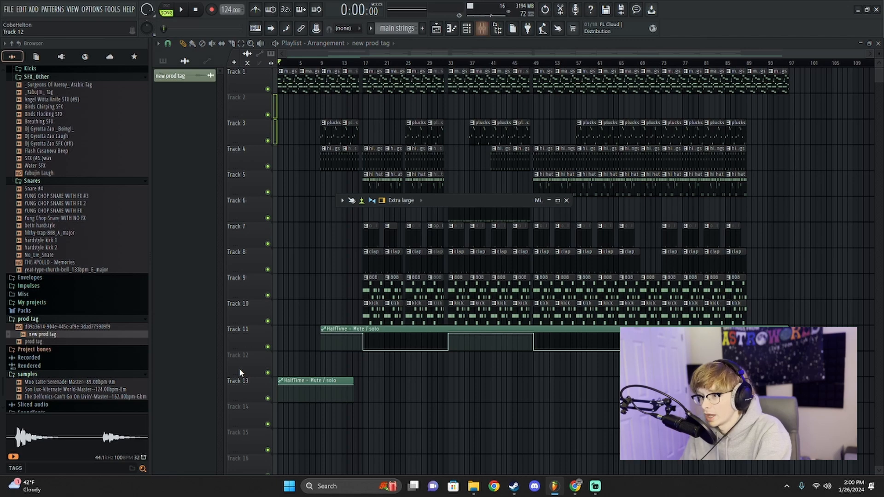
{"action": "left_click_drag", "start_coordinate": [331, 237], "coordinate": [213, 302]}
{"action": "key", "text": "F9"}
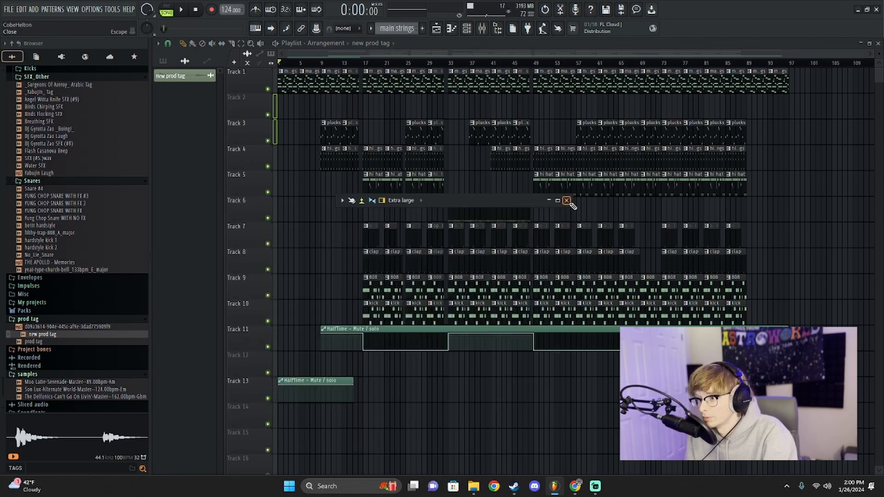
Export the song as a wave file named AUDEMARS UNTAGGED and minimise the folder window.
{"action": "left_click", "coordinate": [8, 9]}
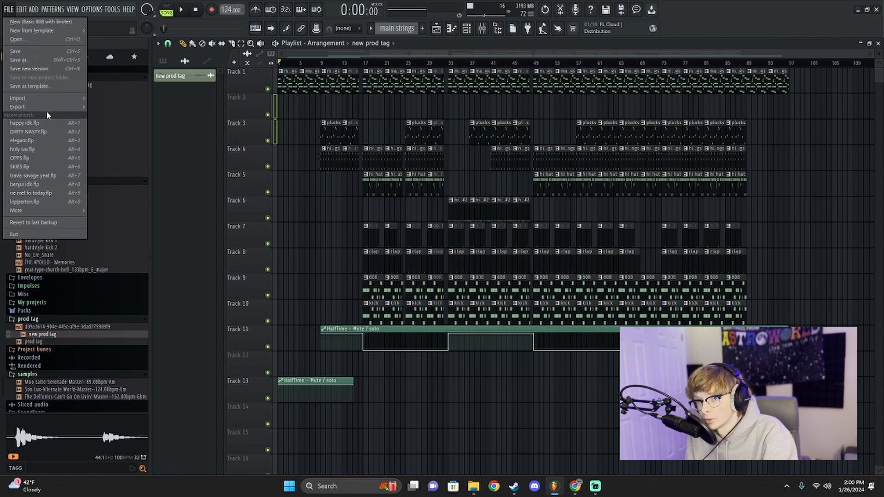
{"action": "key", "text": "ctrl+r"}
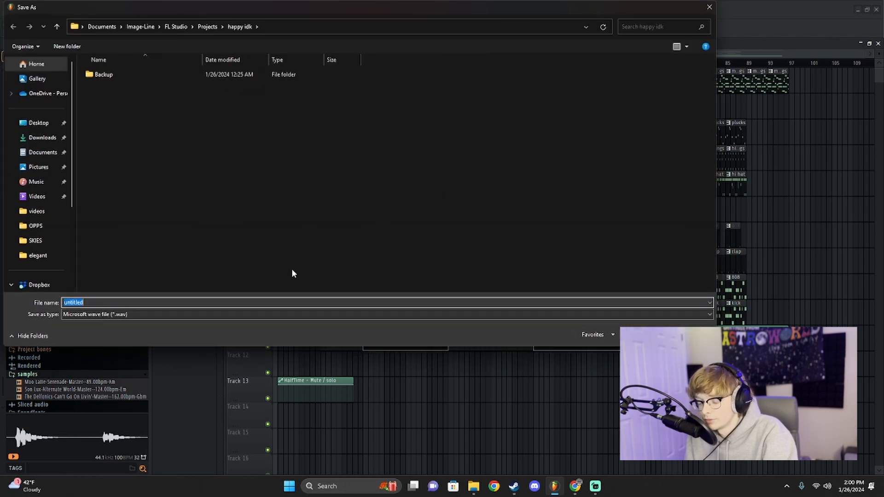
{"action": "type", "text": "AUDEMARS"}
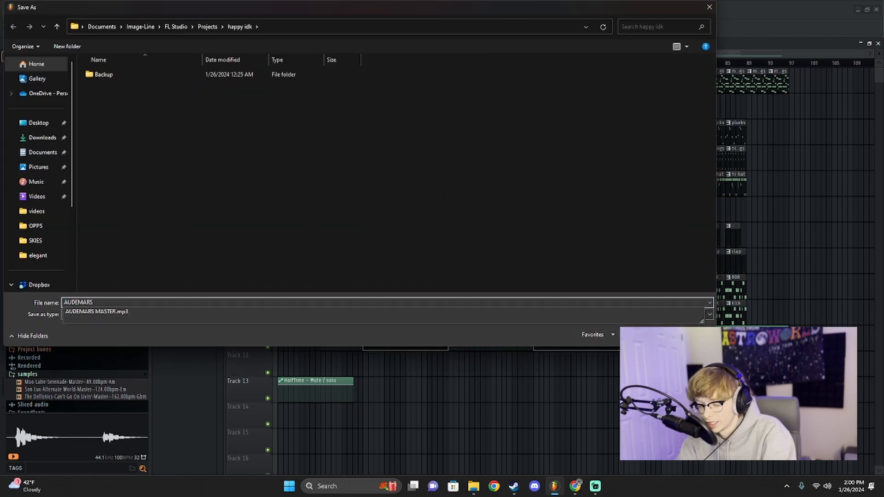
{"action": "type", "text": " U'TAGGED"}
{"action": "key", "text": "Return"}
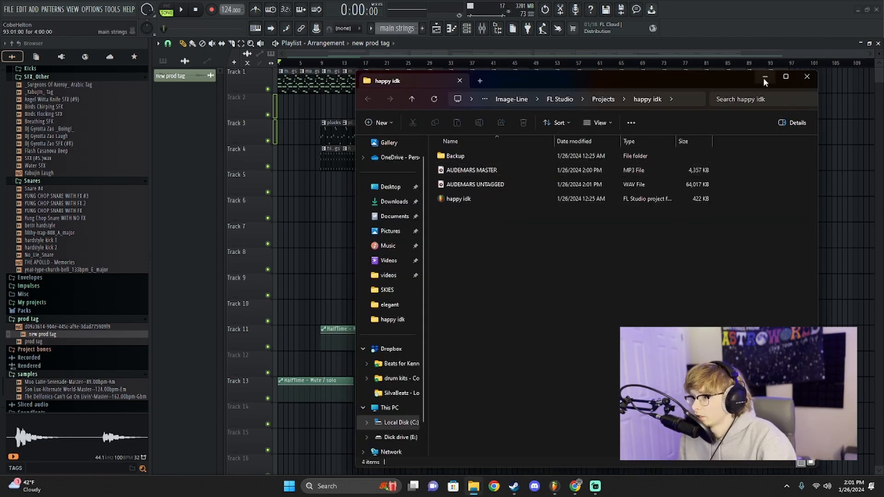
{"action": "left_click", "coordinate": [764, 78]}
Export the stems as wave files named AUDEMARS into a new STEMS folder, with split mixer tracks enabled.
{"action": "left_click", "coordinate": [4, 9]}
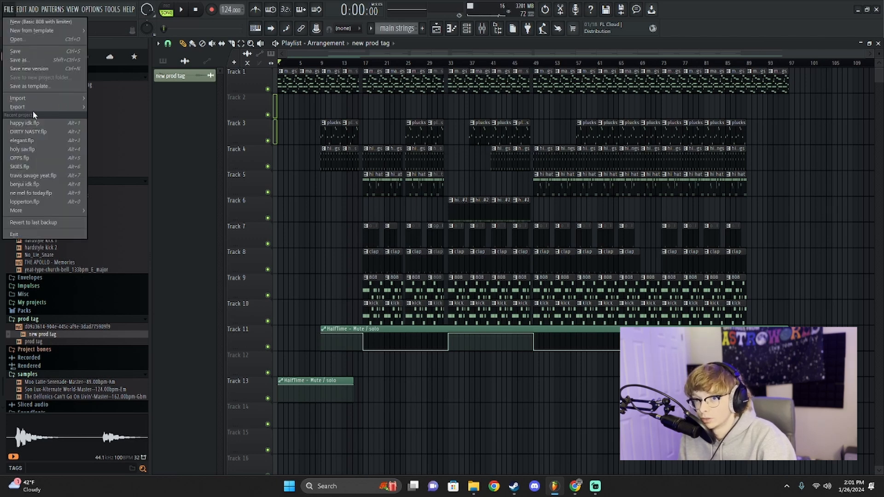
{"action": "mouse_move", "coordinate": [48, 107]}
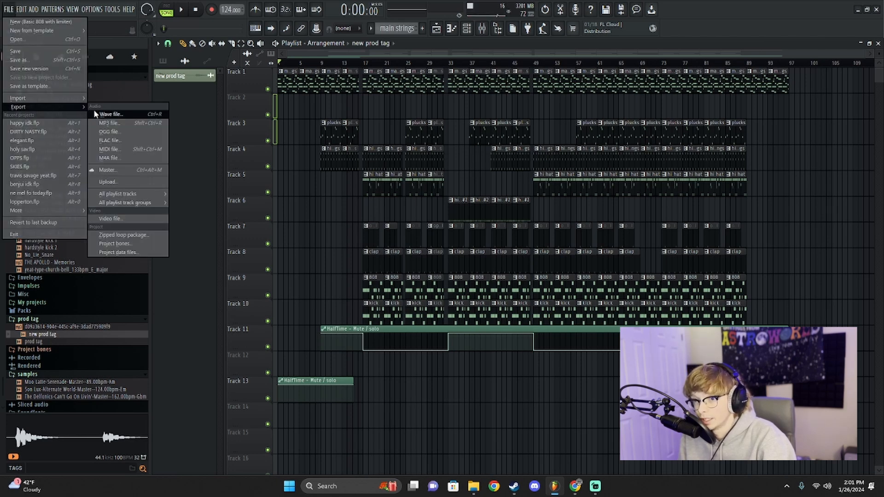
{"action": "left_click", "coordinate": [106, 114]}
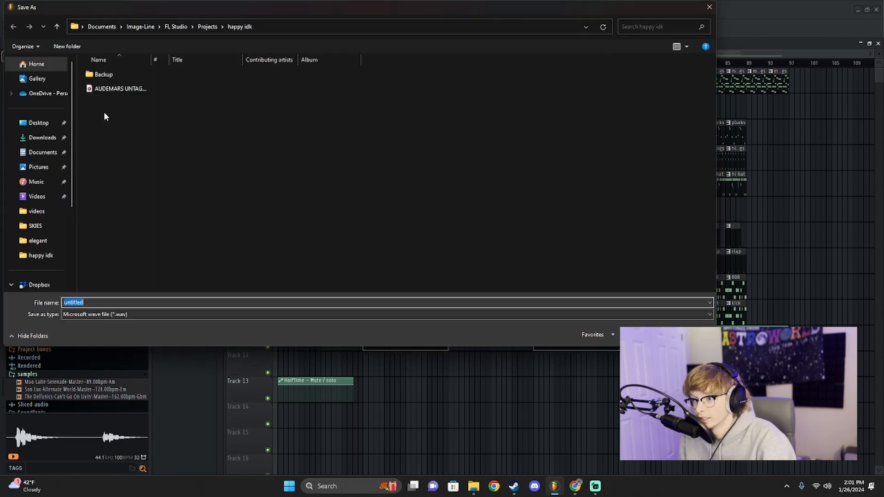
{"action": "right_click", "coordinate": [94, 120]}
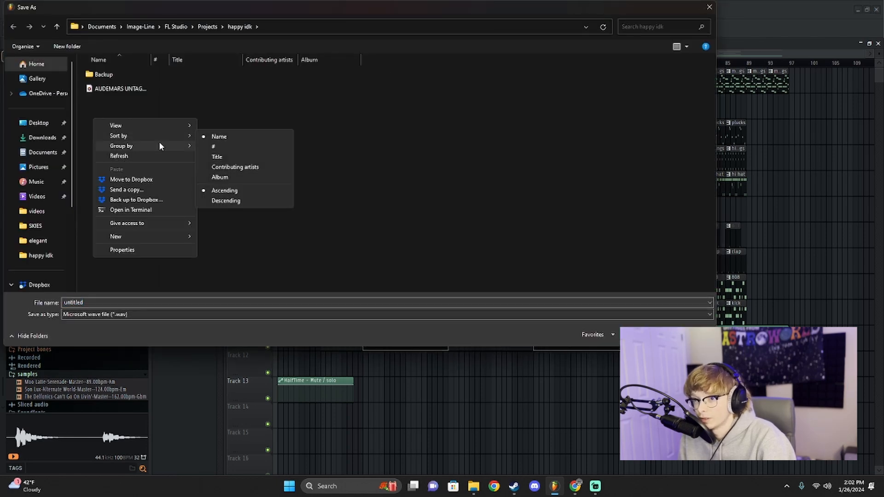
{"action": "type", "text": "STE"}
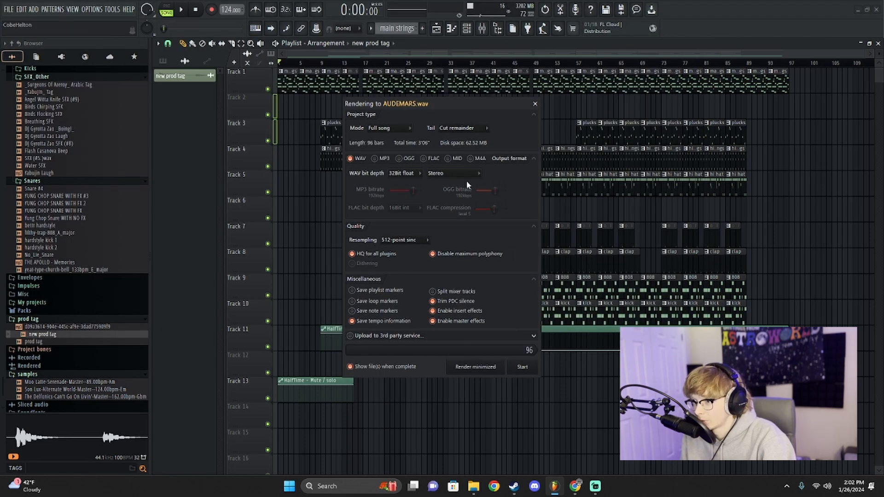
{"action": "left_click", "coordinate": [434, 292]}
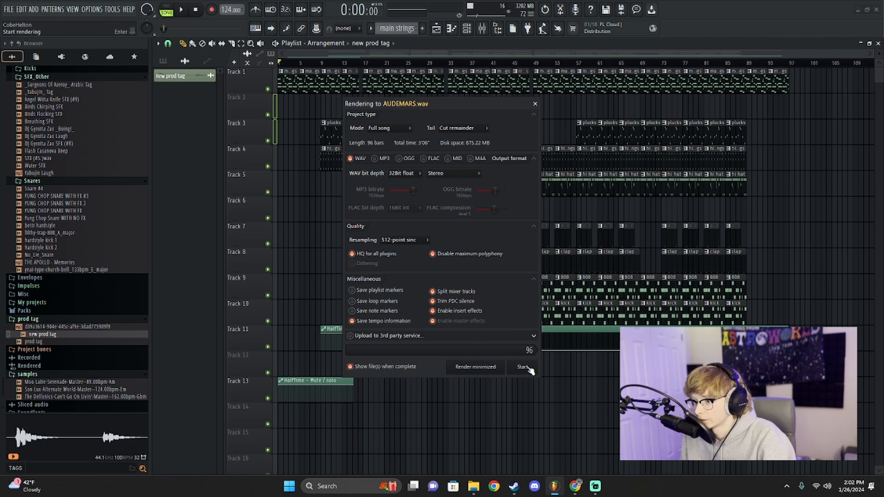
{"action": "left_click", "coordinate": [526, 367]}
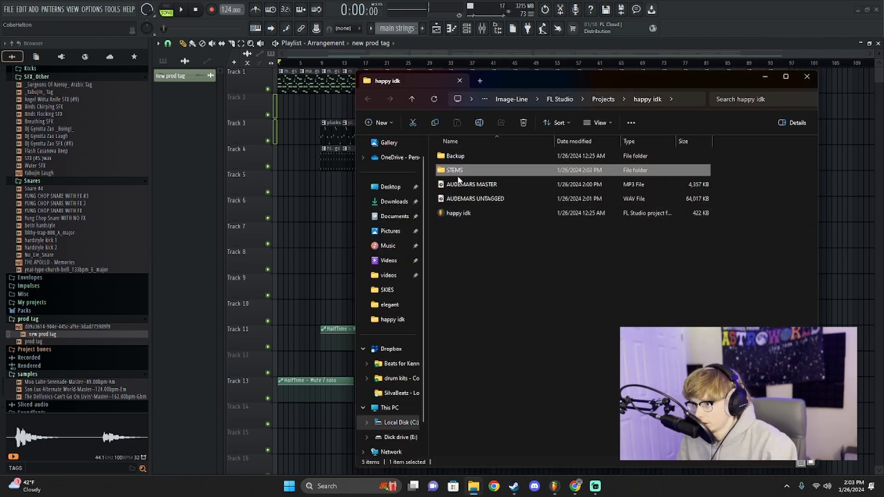
Delete the AUDEMARS_Current and AUDEMARS_Master files from the STEMS folder.
{"action": "double_click", "coordinate": [470, 173]}
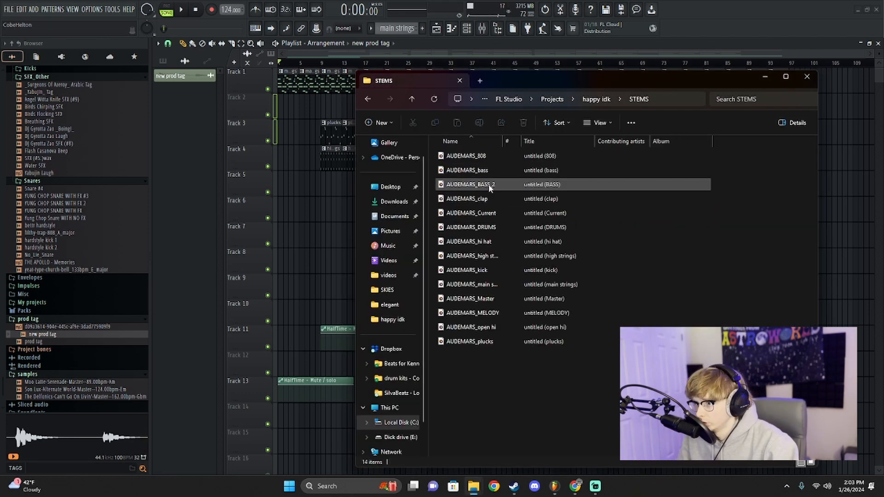
{"action": "left_click", "coordinate": [484, 215]}
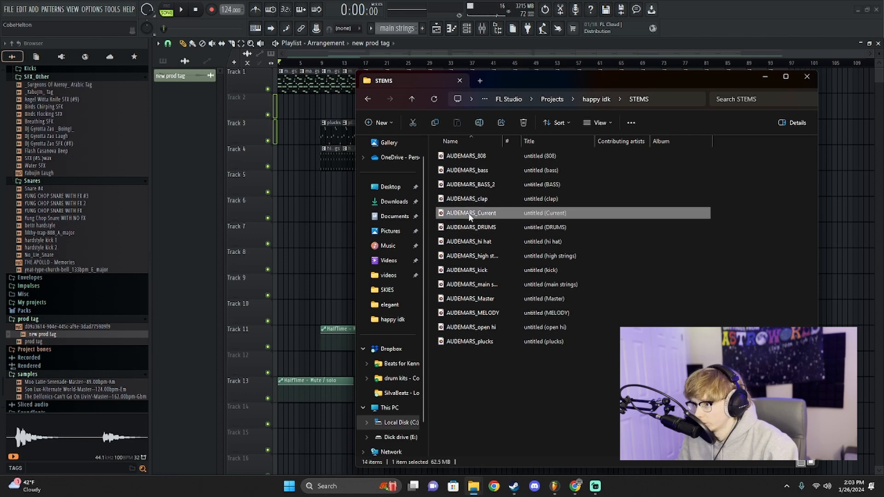
{"action": "left_click", "coordinate": [525, 123]}
{"action": "left_click", "coordinate": [482, 289]}
{"action": "left_click", "coordinate": [524, 123]}
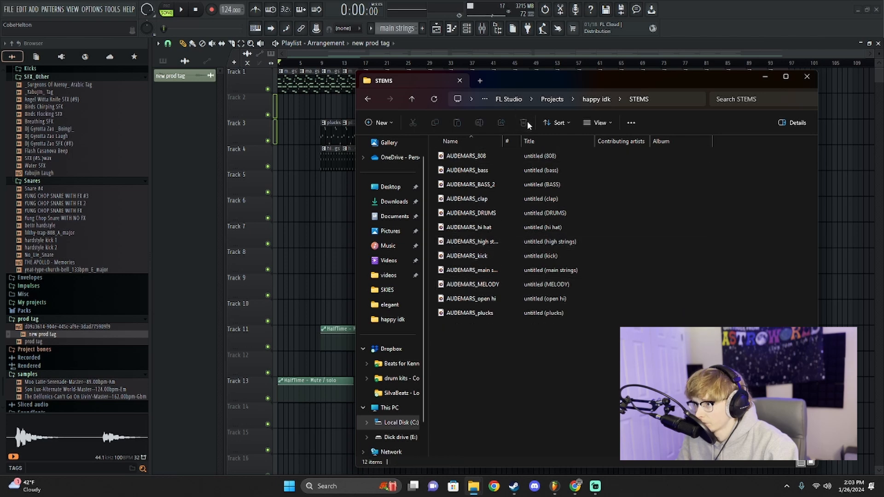
Return to the happy idk folder and compress the STEMS folder to a ZIP file.
{"action": "left_click", "coordinate": [596, 99]}
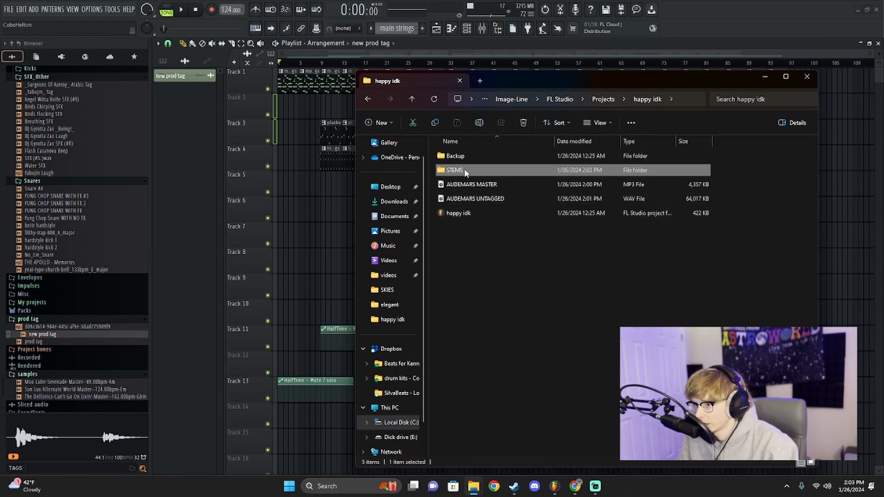
{"action": "right_click", "coordinate": [448, 174]}
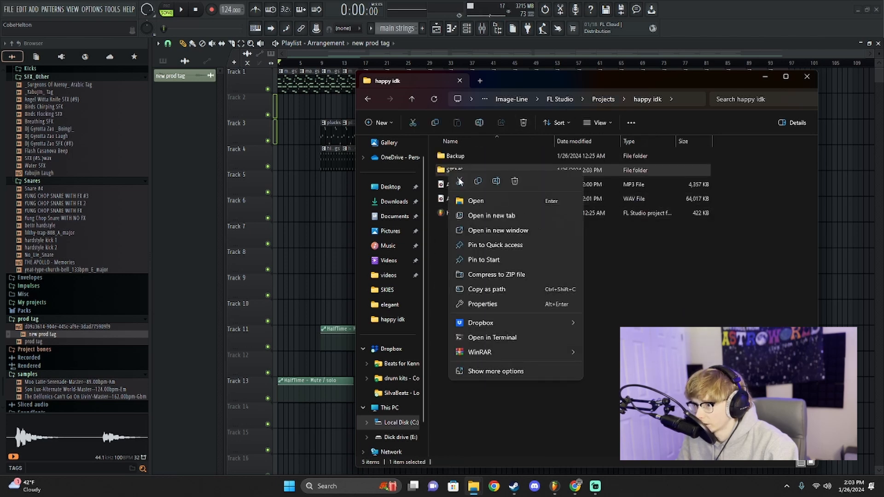
{"action": "left_click", "coordinate": [505, 276]}
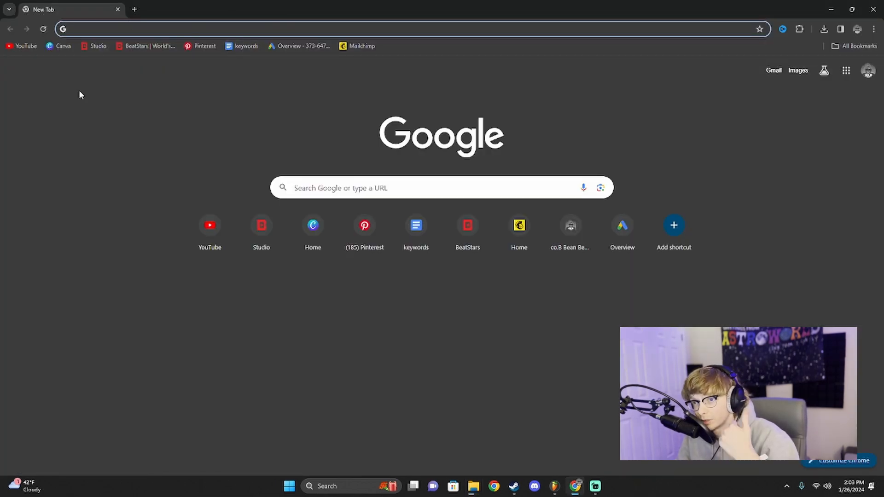
In Chrome, open YouTube and, in a second tab, the uploaded tracks page of BeatStars Studio.
{"action": "left_click", "coordinate": [7, 47]}
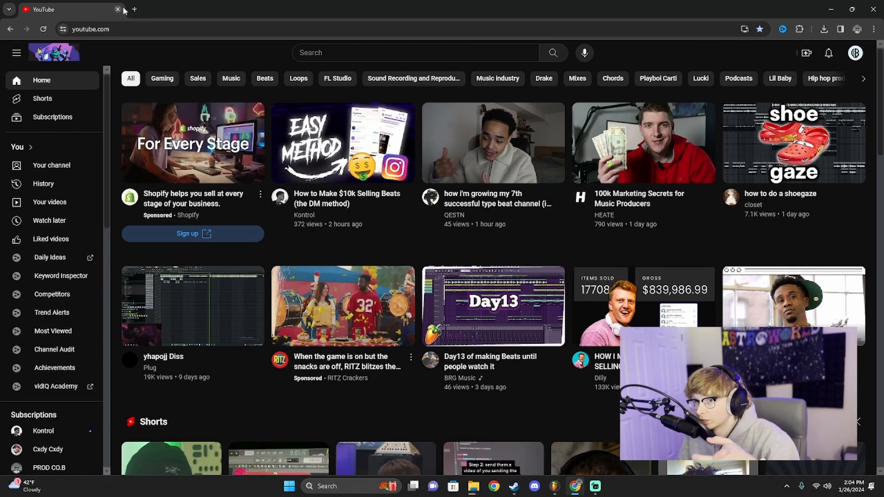
{"action": "left_click", "coordinate": [134, 9]}
{"action": "left_click", "coordinate": [90, 48]}
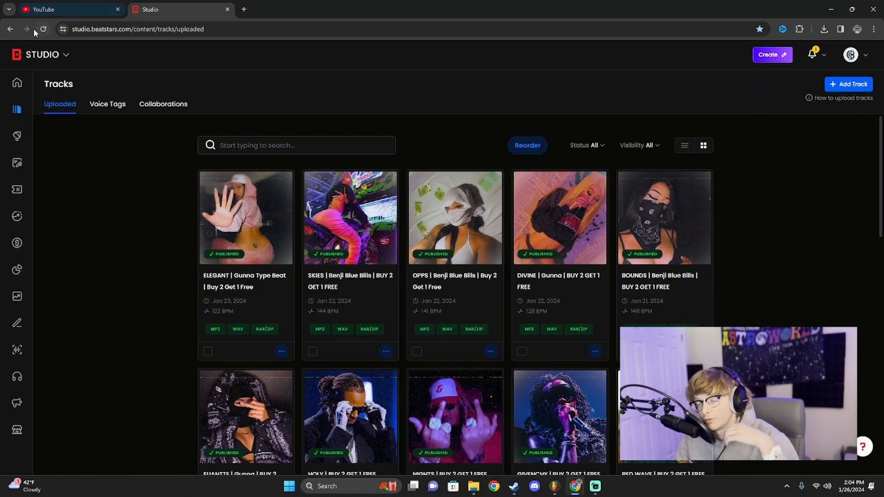
{"action": "left_click", "coordinate": [36, 11]}
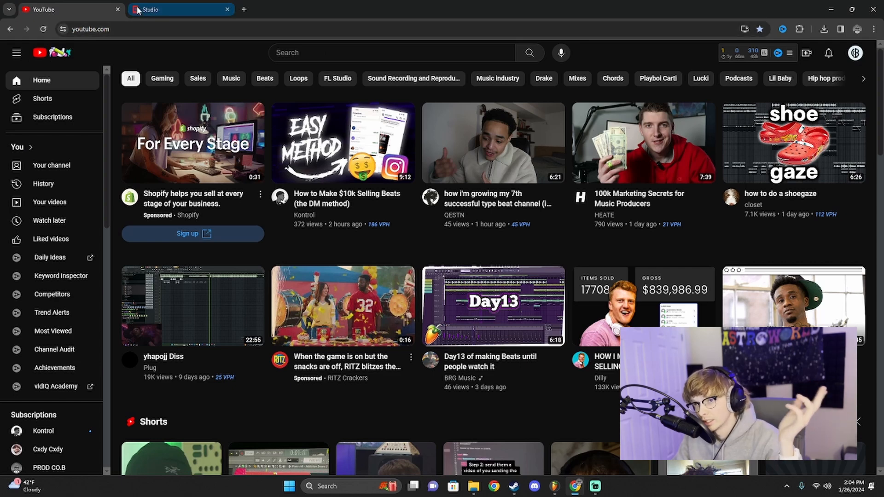
{"action": "left_click", "coordinate": [178, 15]}
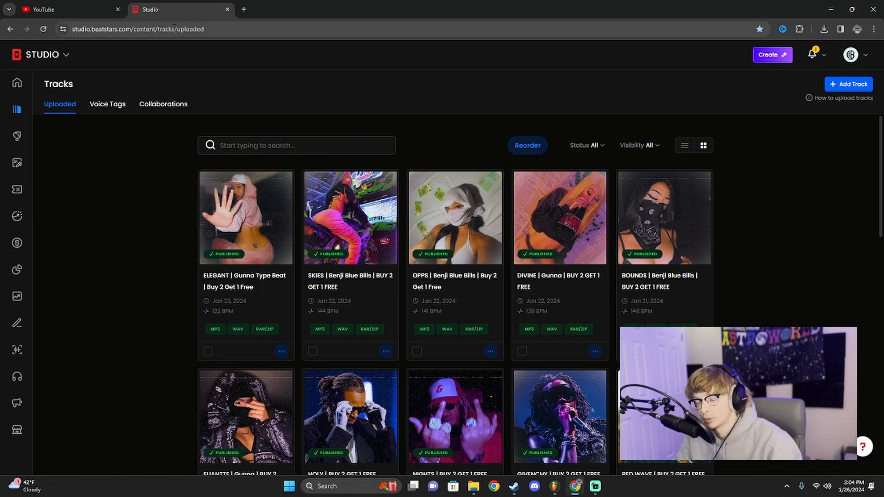